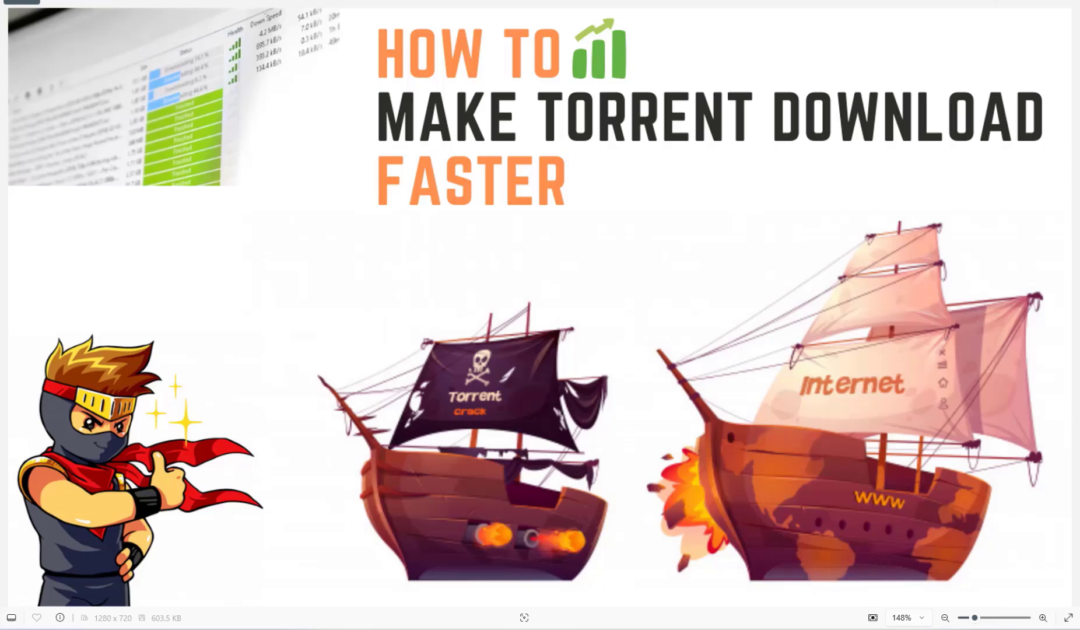
# Bring the Edge window with the 'how to download torrent' YouTube results to the front.
pyautogui.moveTo(386, 609)
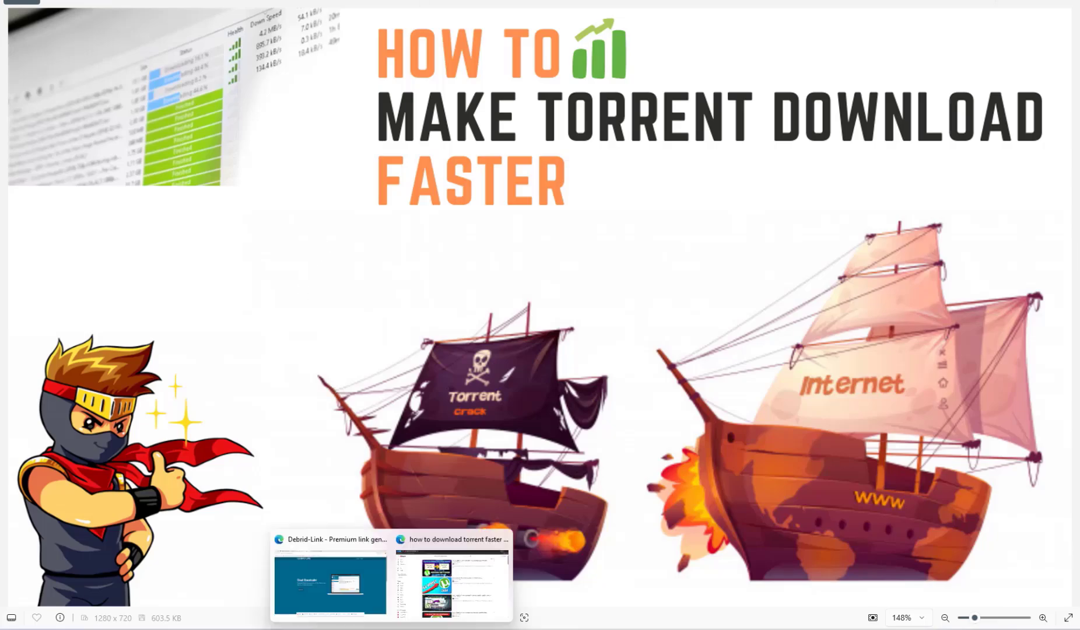
pyautogui.click(442, 597)
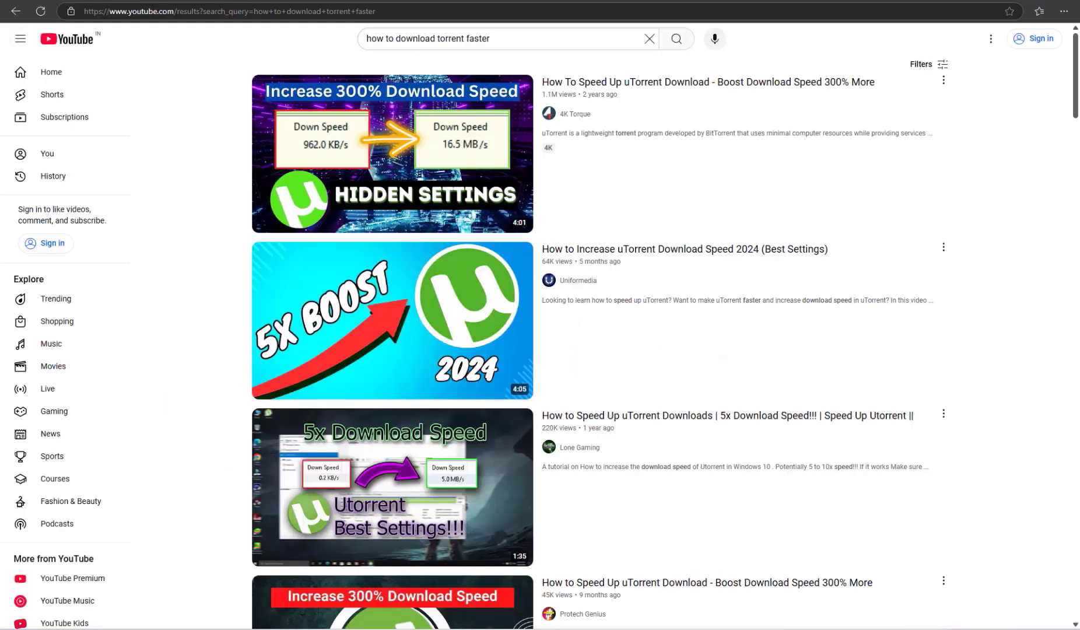
# Switch back to the Photos window showing the 'Copy of Copy of wow!.png' torrent thumbnail.
pyautogui.moveTo(658, 162)
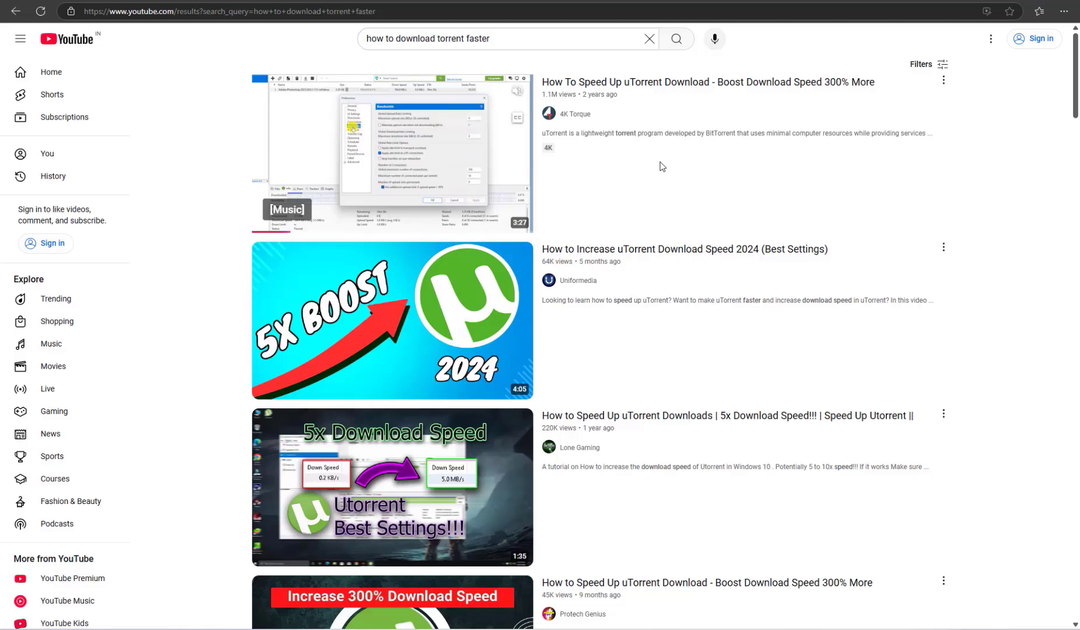
pyautogui.moveTo(738, 628)
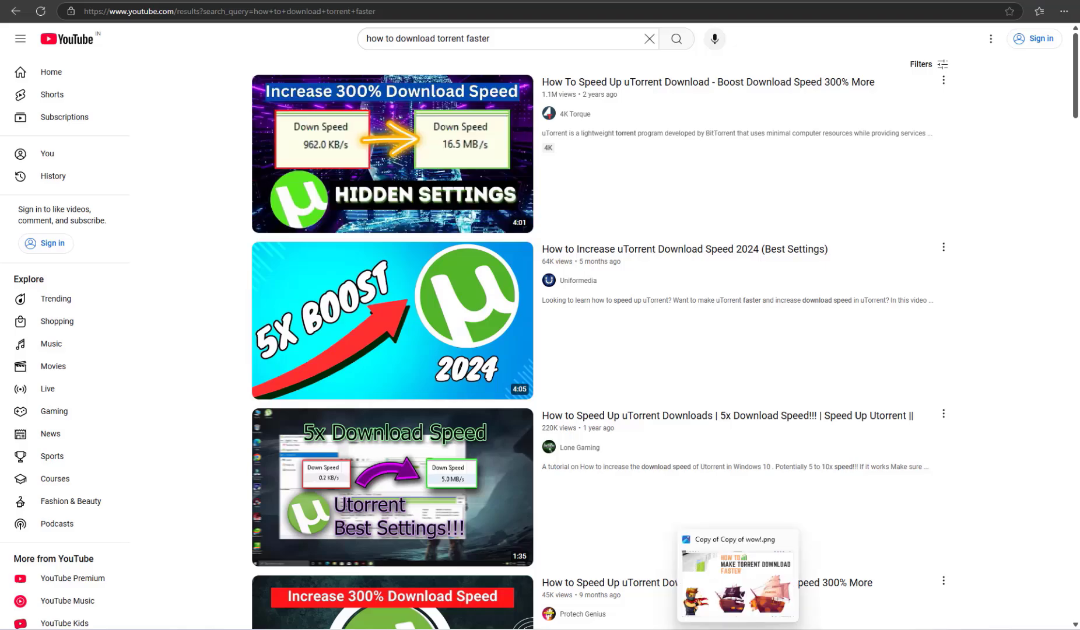
pyautogui.click(754, 574)
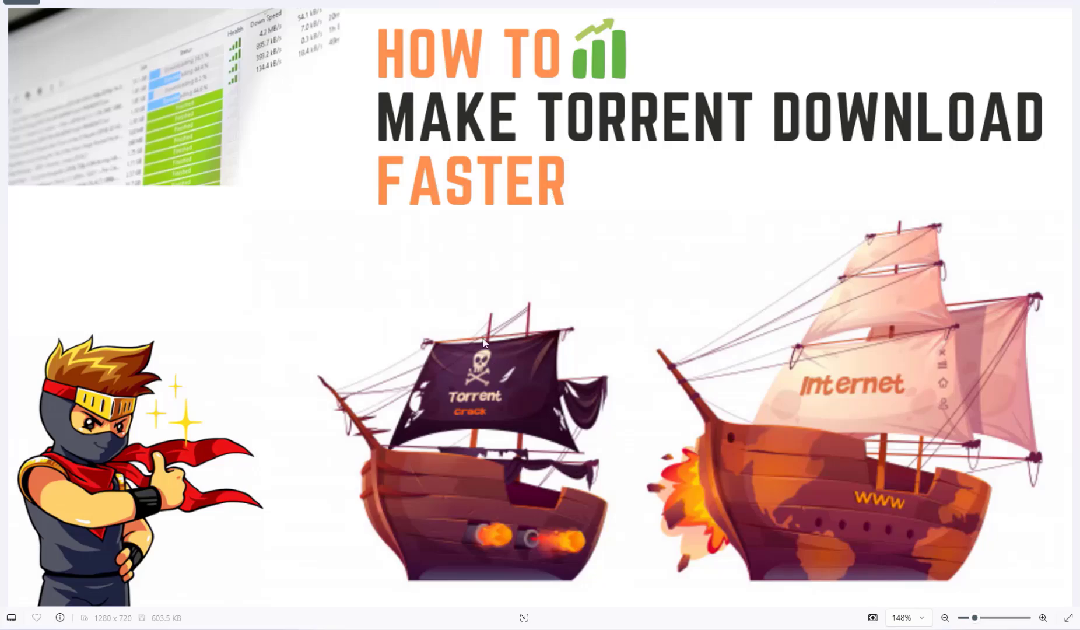
# Switch to the Edge window showing the Debrid-Link cloud downloader site.
pyautogui.moveTo(389, 622)
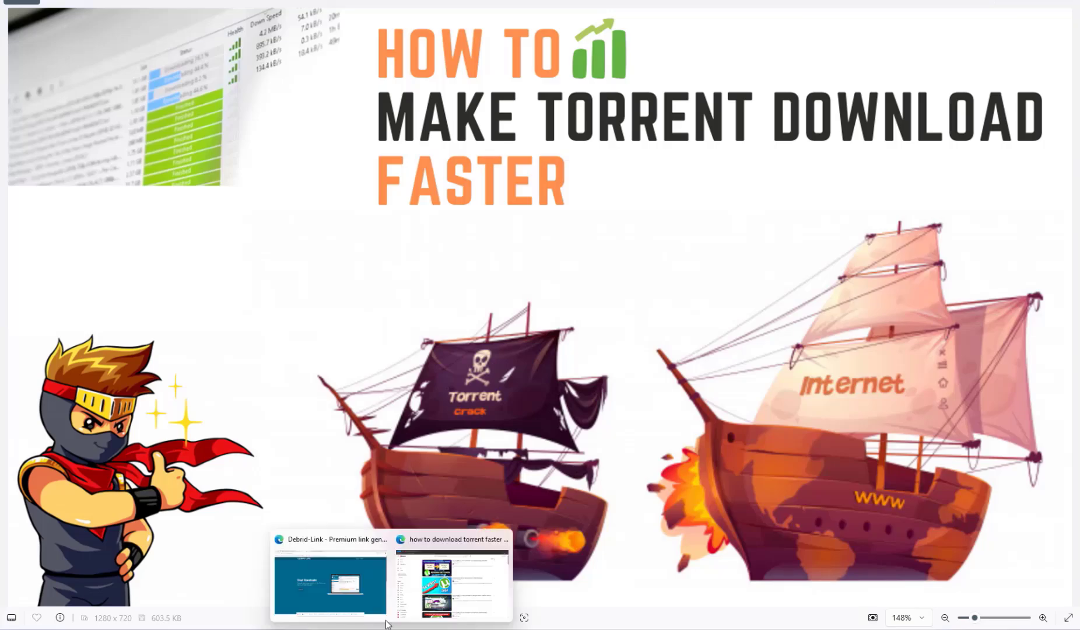
pyautogui.click(350, 586)
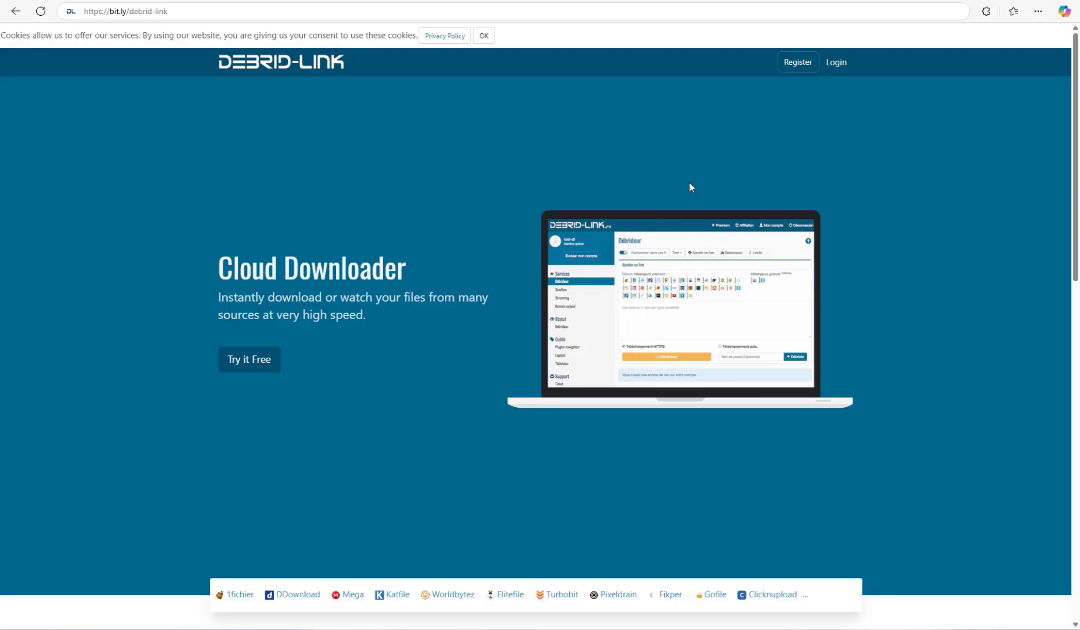
# Open the Debrid-Link Register page from the landing page.
pyautogui.click(796, 74)
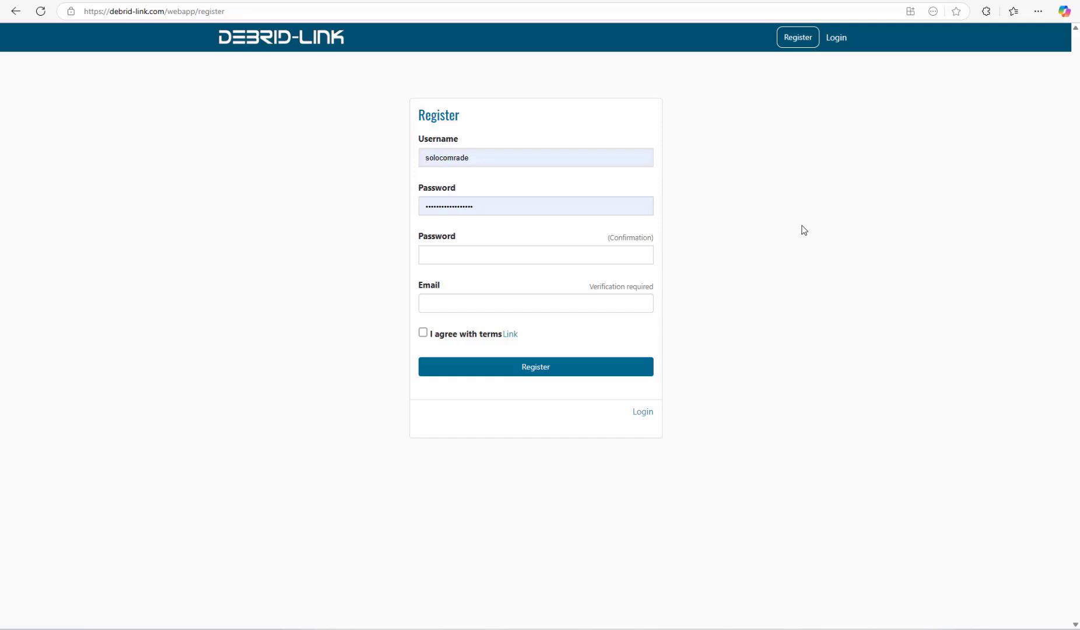
# Sign in to the Debrid-Link account from the Login page and open the Seedbox page.
pyautogui.click(833, 50)
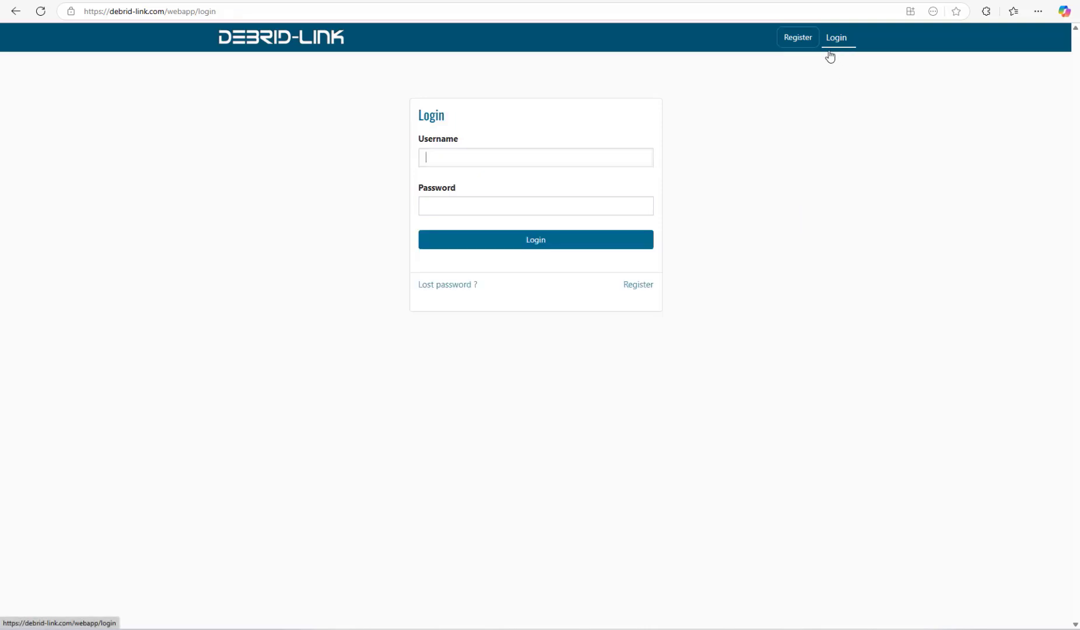
pyautogui.click(517, 240)
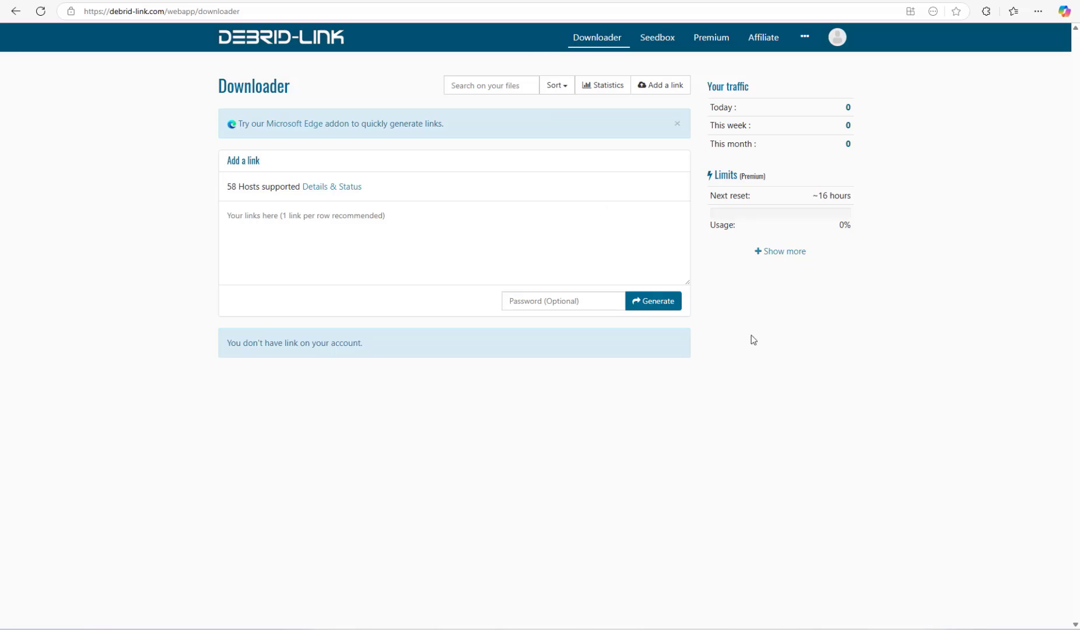
pyautogui.click(650, 42)
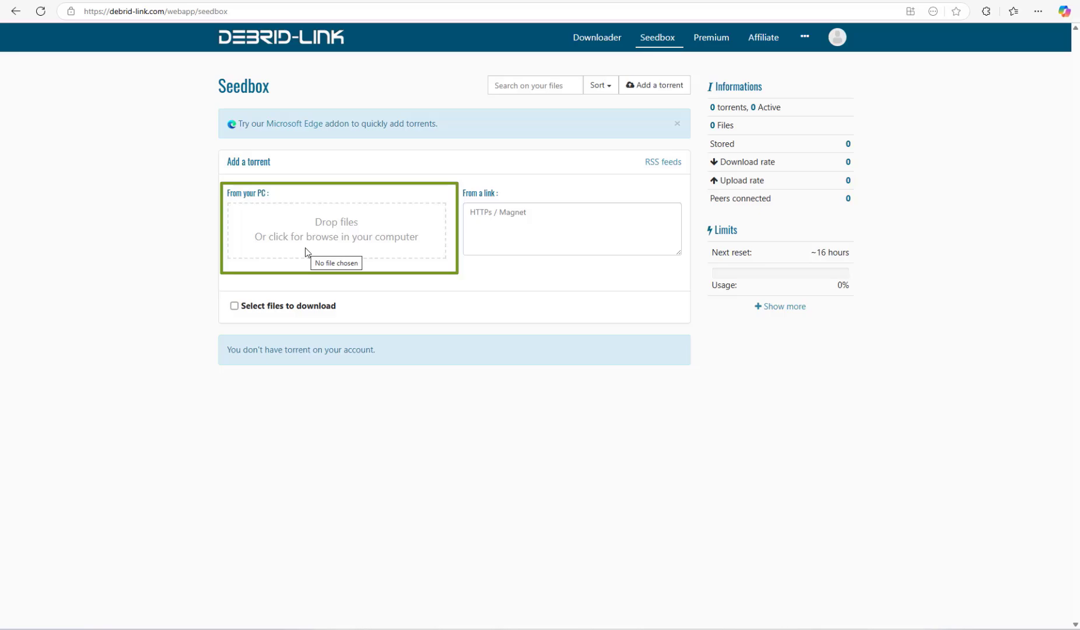
# Cut the Secrets of Mental Math magnet link out of Notepad and return to the Seedbox page.
pyautogui.click(469, 251)
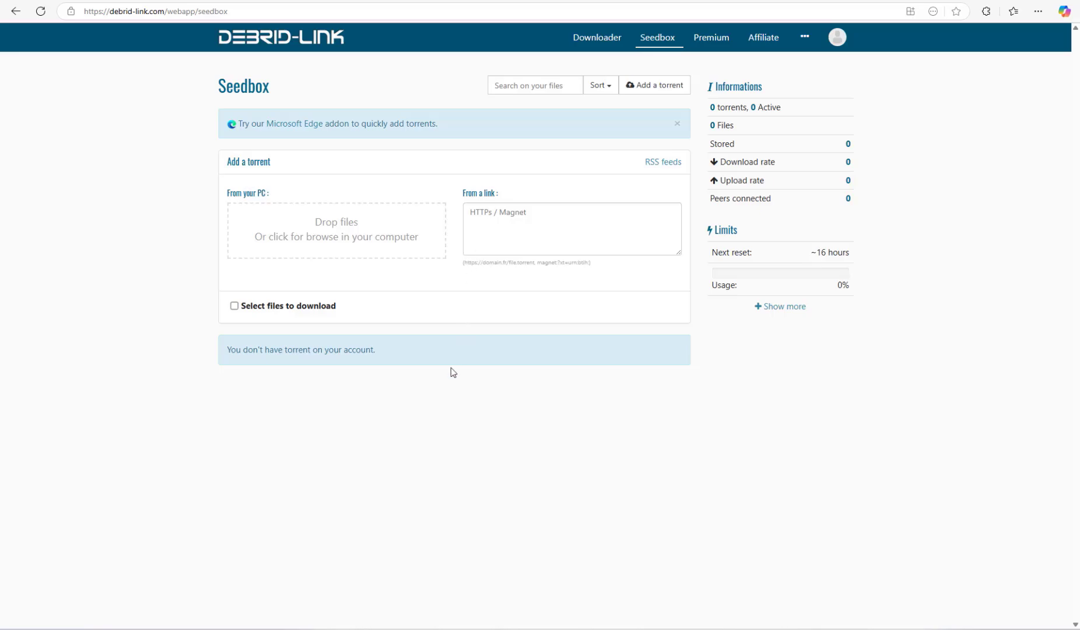
pyautogui.click(424, 515)
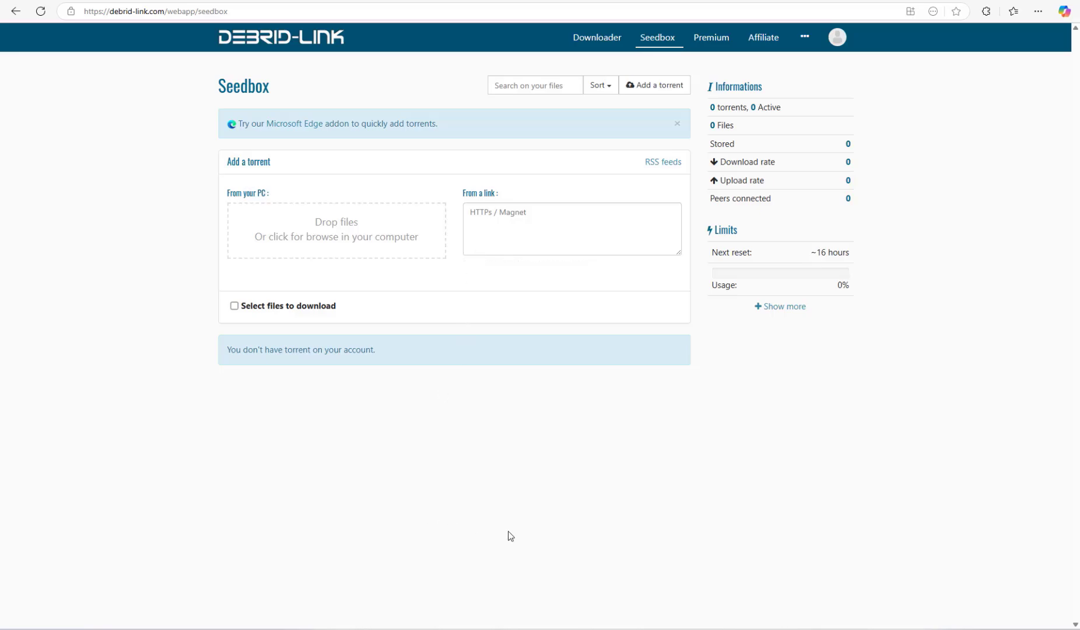
pyautogui.moveTo(668, 625)
pyautogui.click(691, 598)
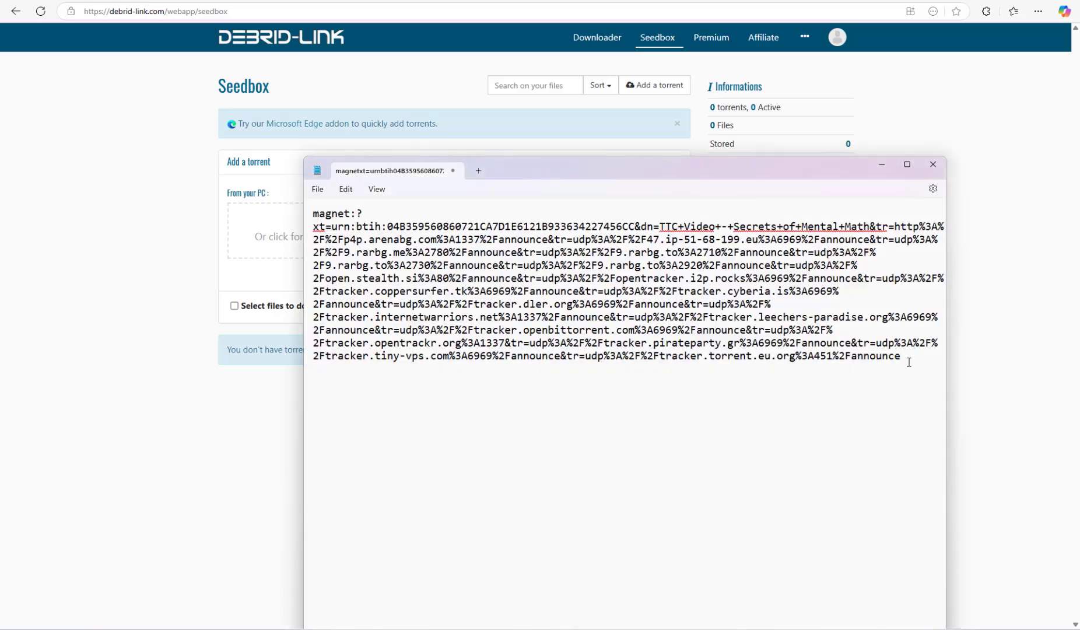
pyautogui.hotkey('ctrl', 'a')
pyautogui.hotkey('ctrl', 'x')
pyautogui.click(131, 274)
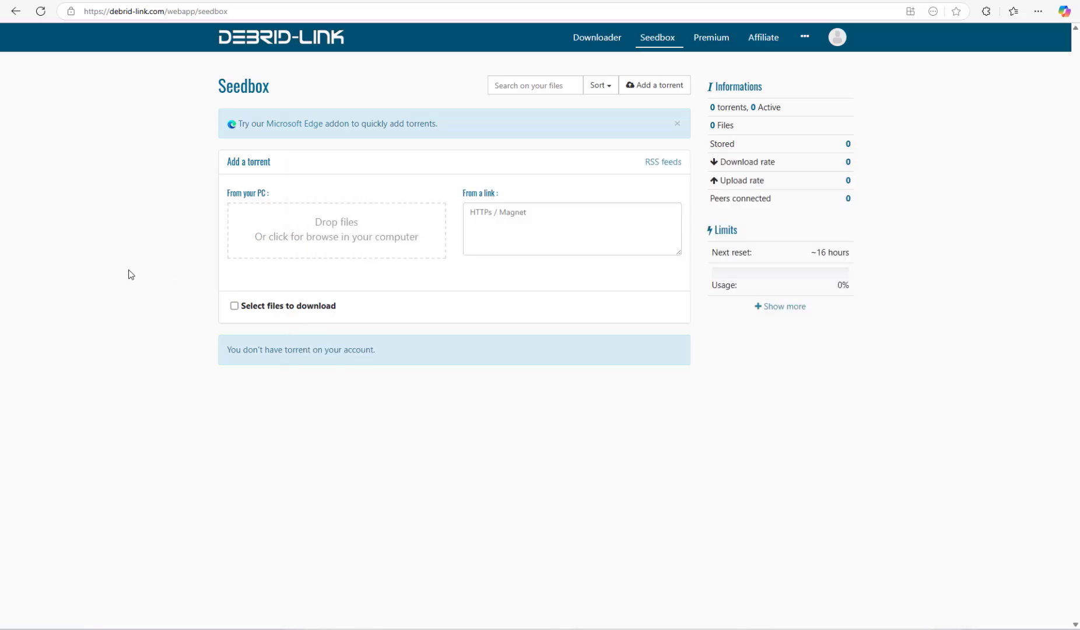
# Paste the magnet link to add the 2.54 GB, 16-file TTC - Secrets of Mental Math torrent.
pyautogui.click(557, 244)
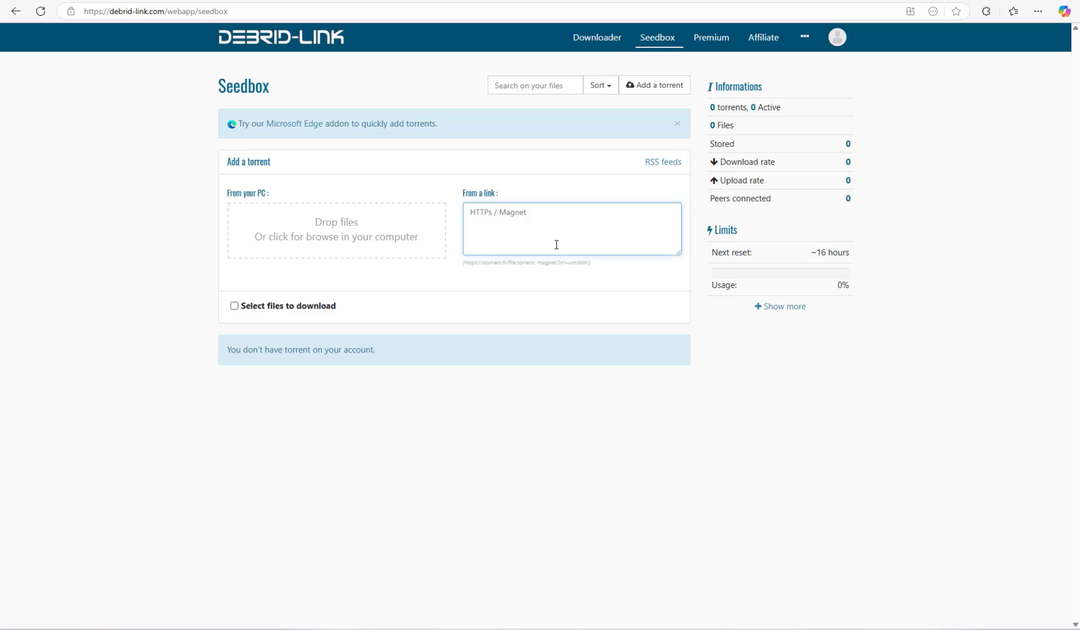
pyautogui.hotkey('ctrl', 'v')
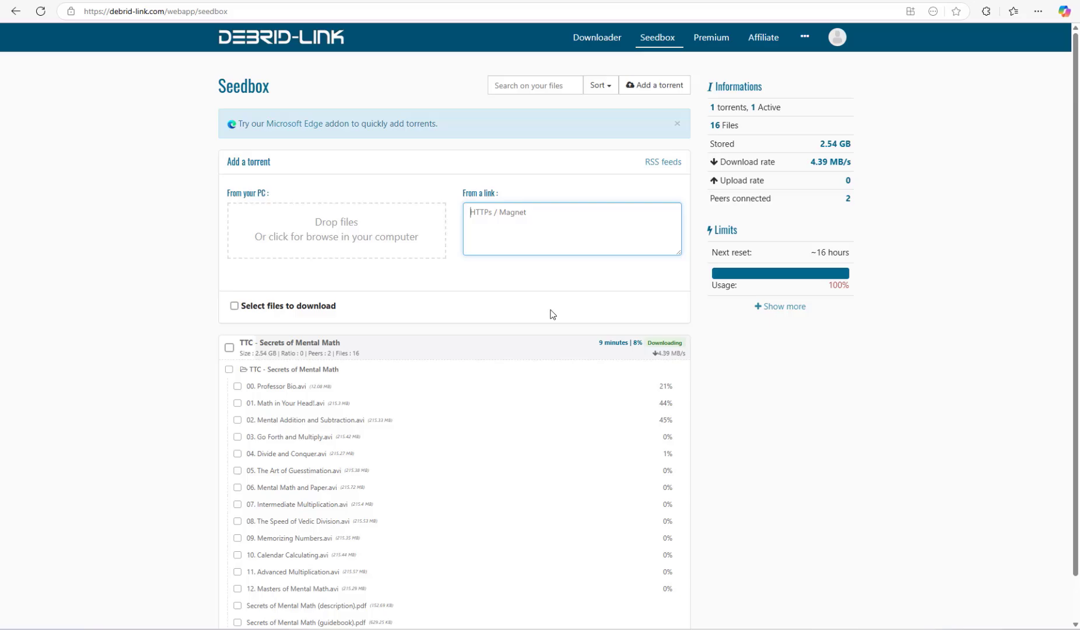
pyautogui.click(540, 345)
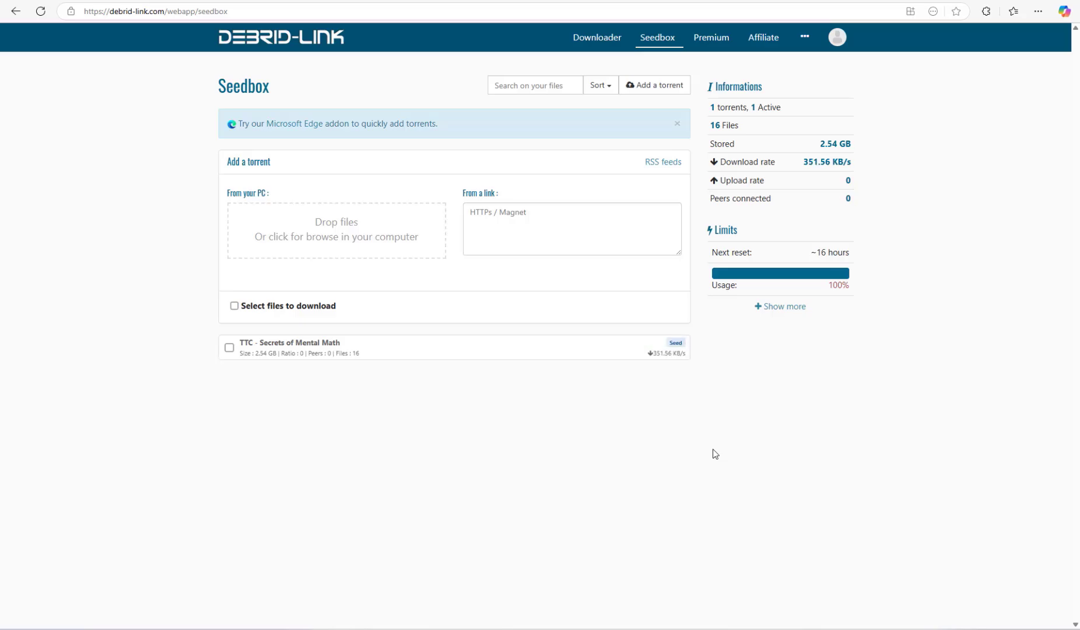
# Download 00. Professor Bio.avi from the torrent's expanded file list, then collapse it.
pyautogui.click(575, 357)
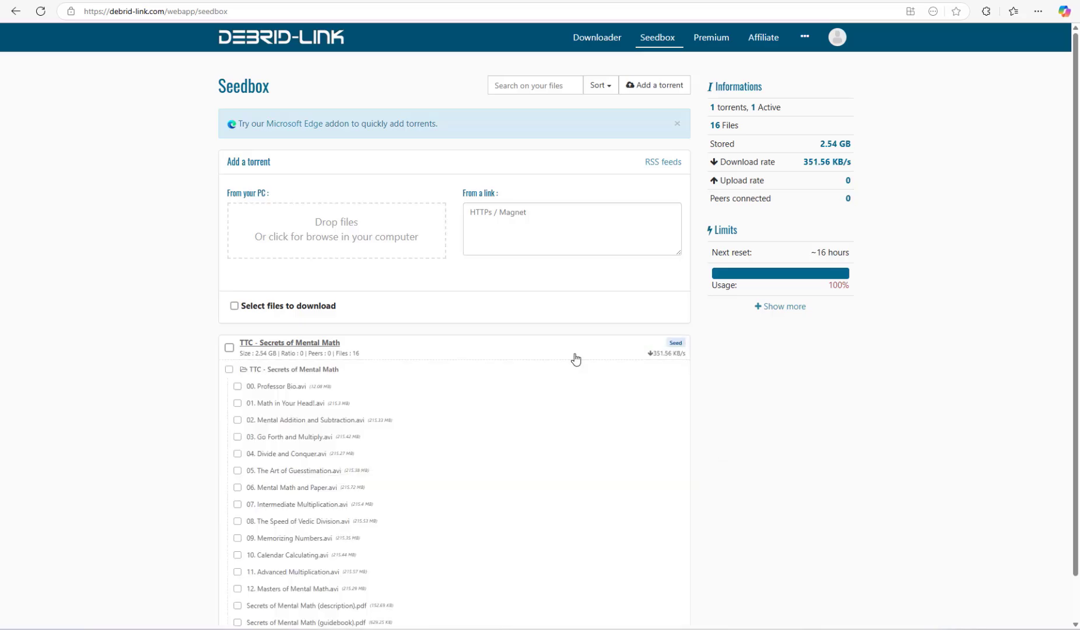
pyautogui.scroll(-1, 575, 358)
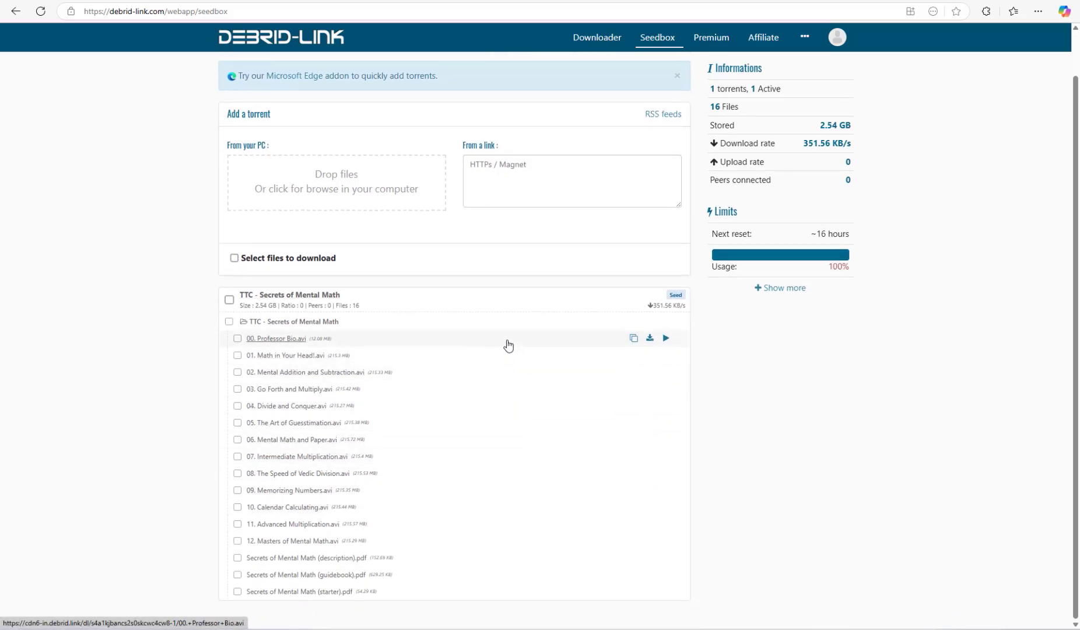
pyautogui.click(650, 339)
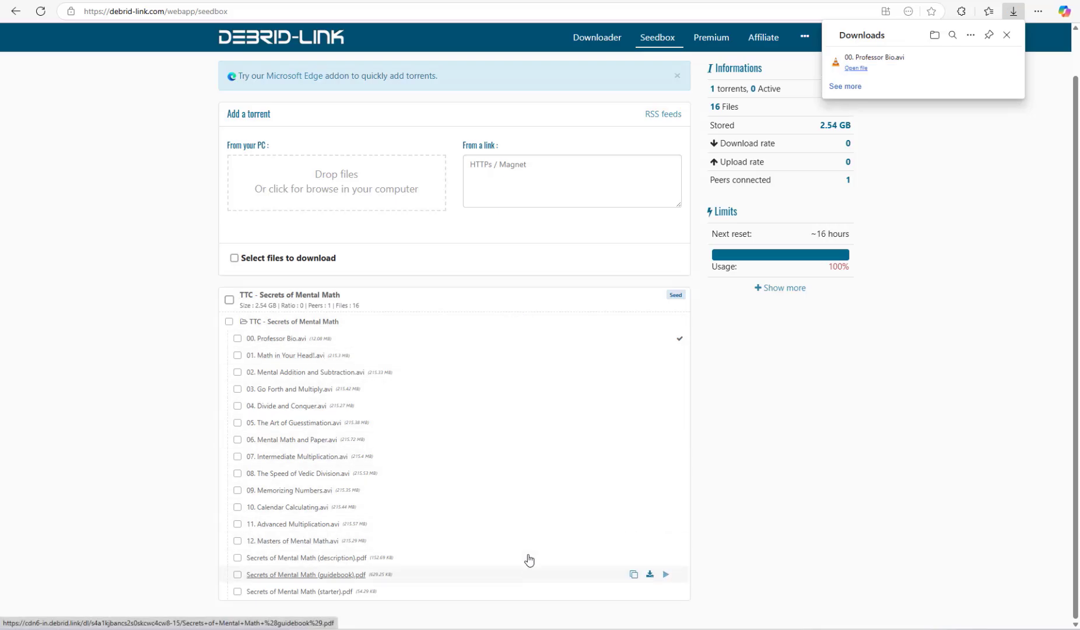
pyautogui.click(531, 304)
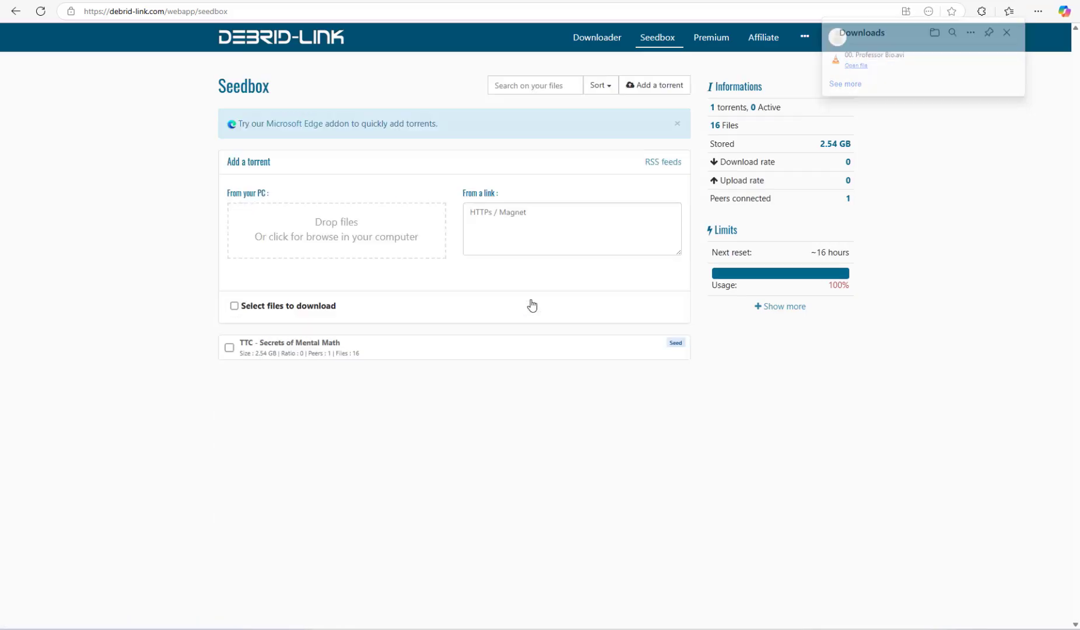
# Zip the whole torrent and download TTC - Secrets of Mental Math.zip once Zip ready appears.
pyautogui.rightClick(522, 354)
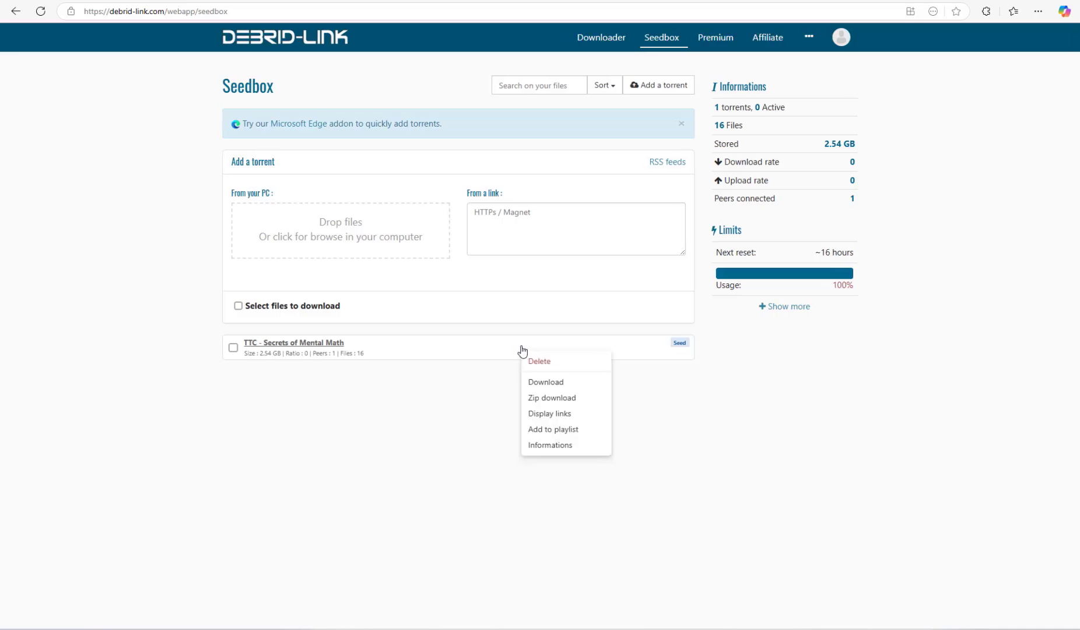
pyautogui.click(558, 400)
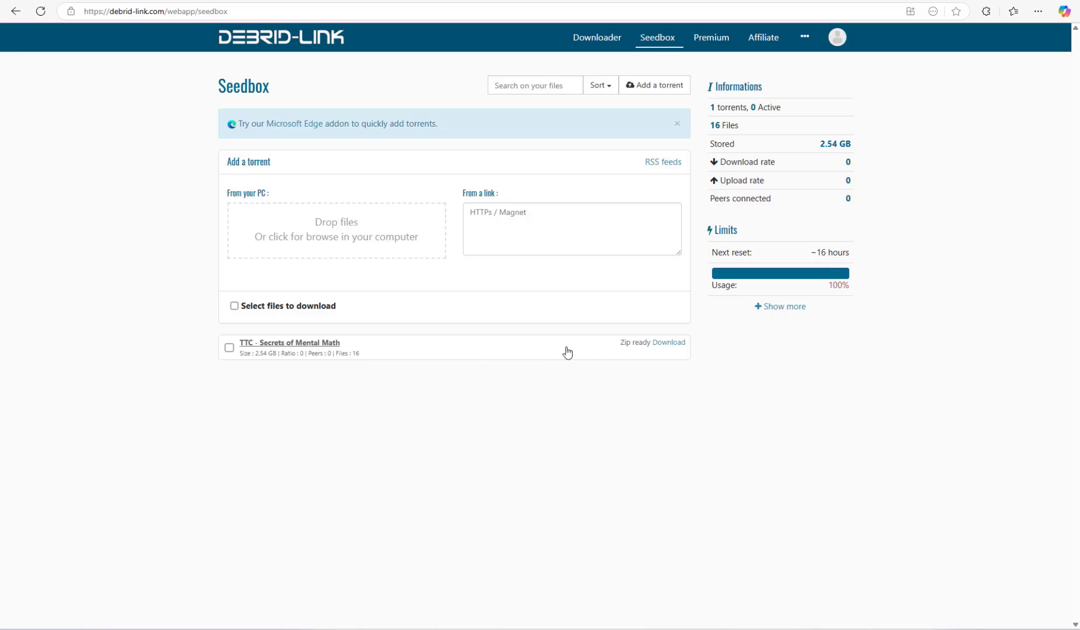
pyautogui.click(668, 342)
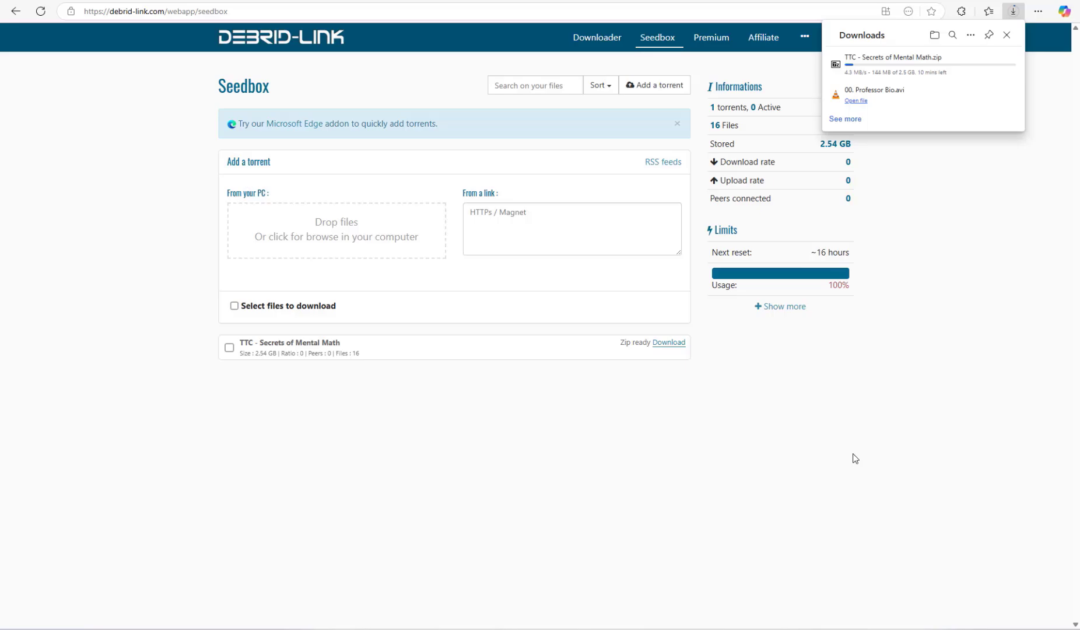
pyautogui.click(711, 444)
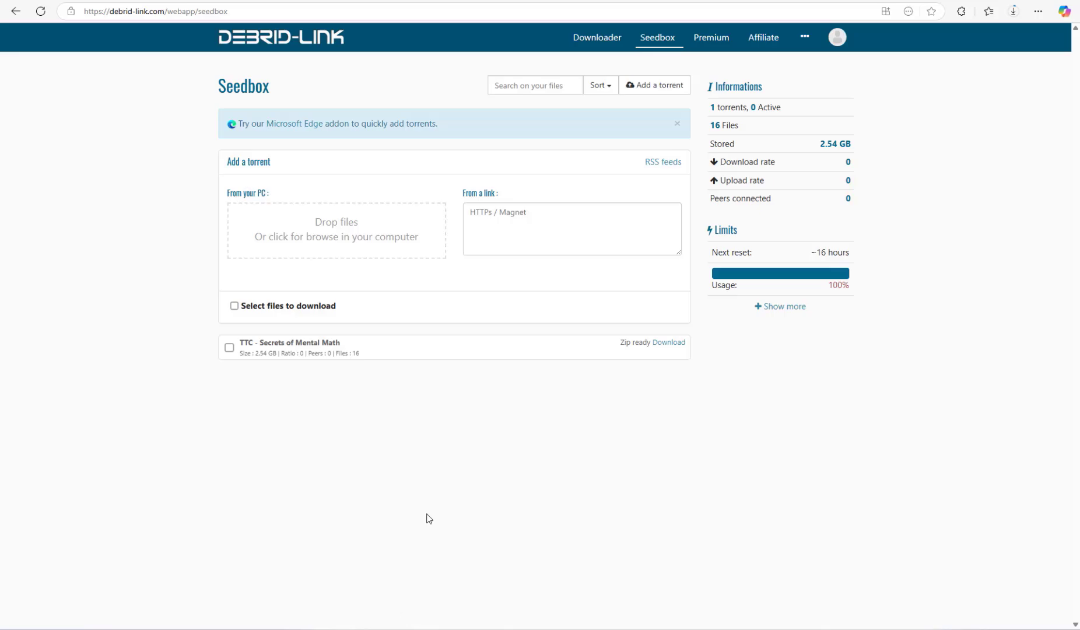
# Switch to the Chrome Seedbox window, browse its 48-torrent list, and collapse Limits to Usage only.
pyautogui.moveTo(404, 627)
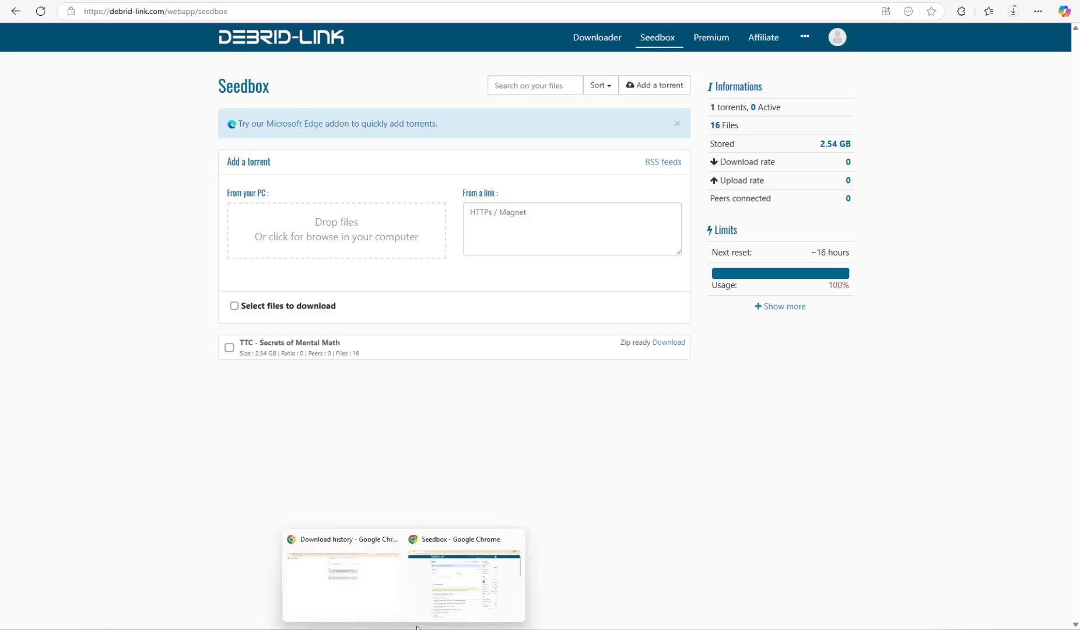
pyautogui.click(460, 580)
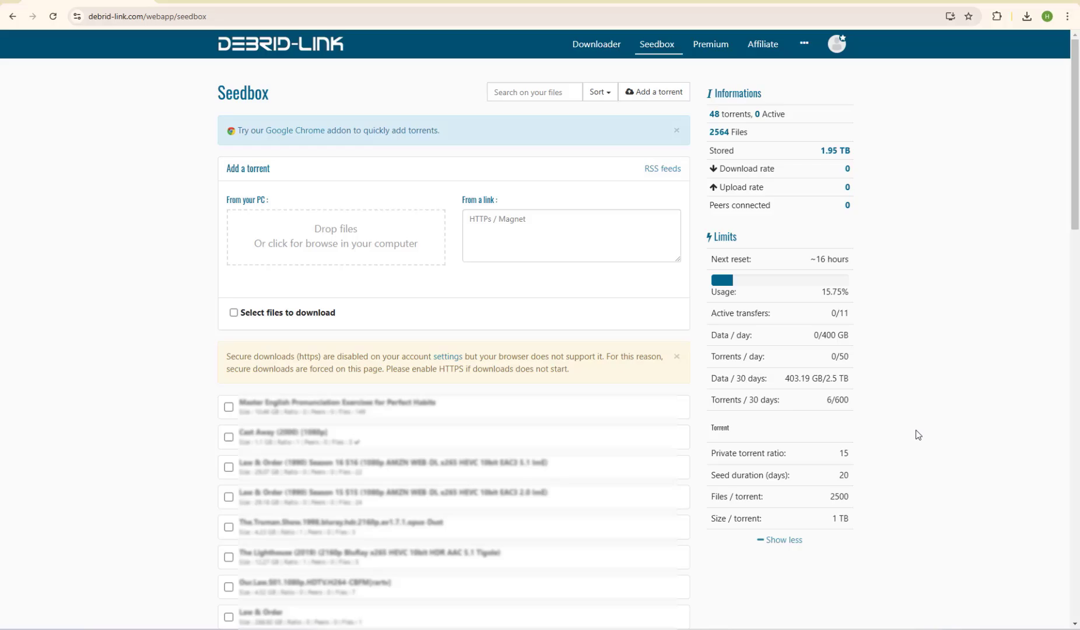
pyautogui.scroll(-2, 915, 431)
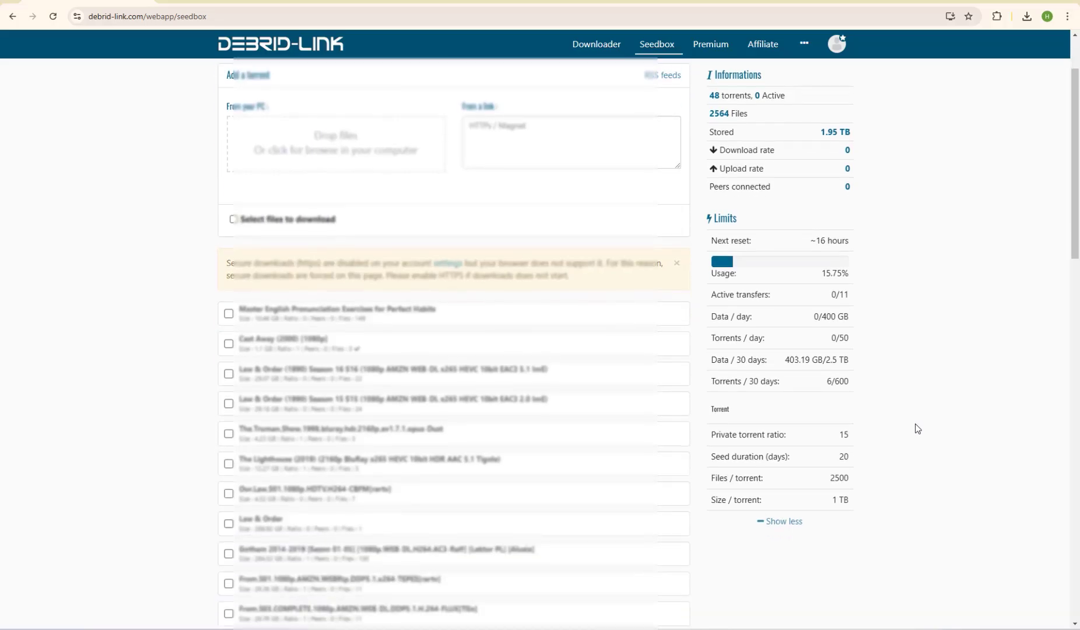
pyautogui.scroll(-7, 916, 428)
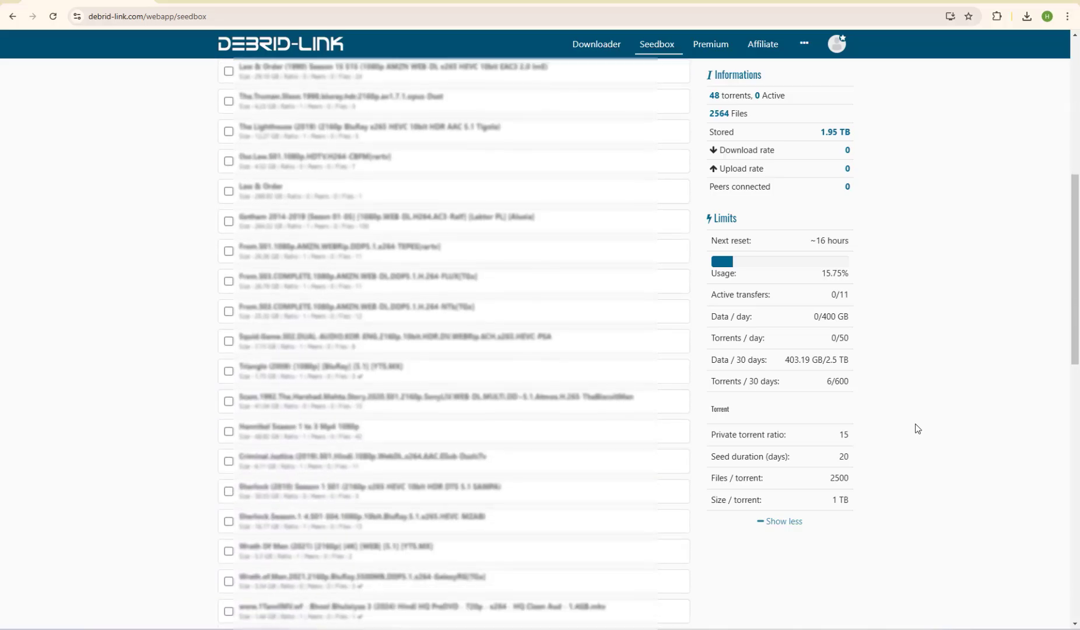
pyautogui.scroll(-3, 917, 428)
pyautogui.scroll(3, 916, 429)
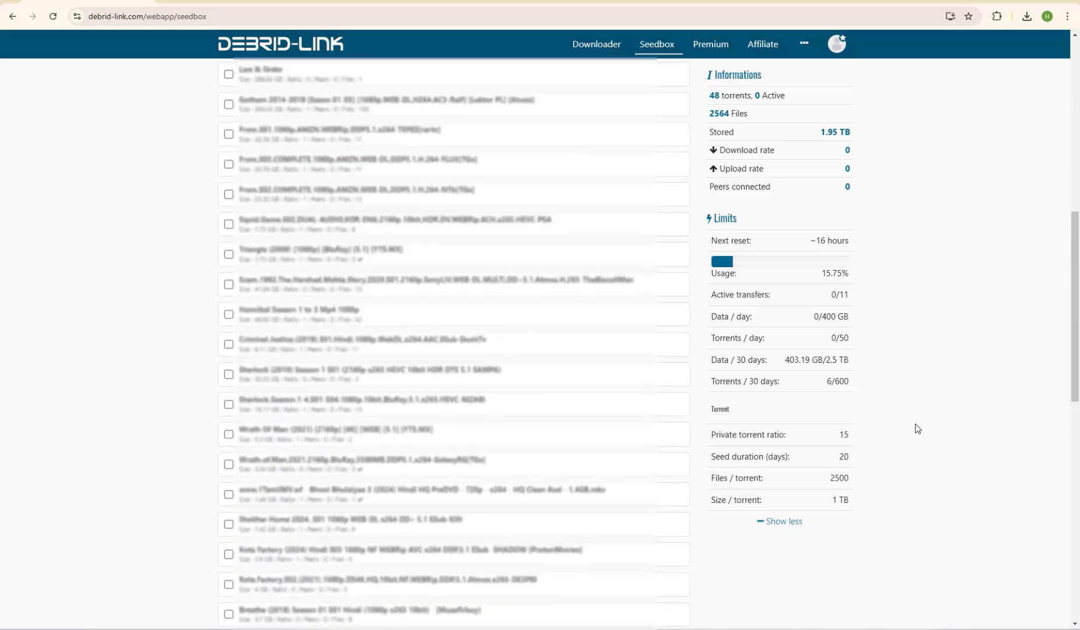
pyautogui.scroll(8, 915, 428)
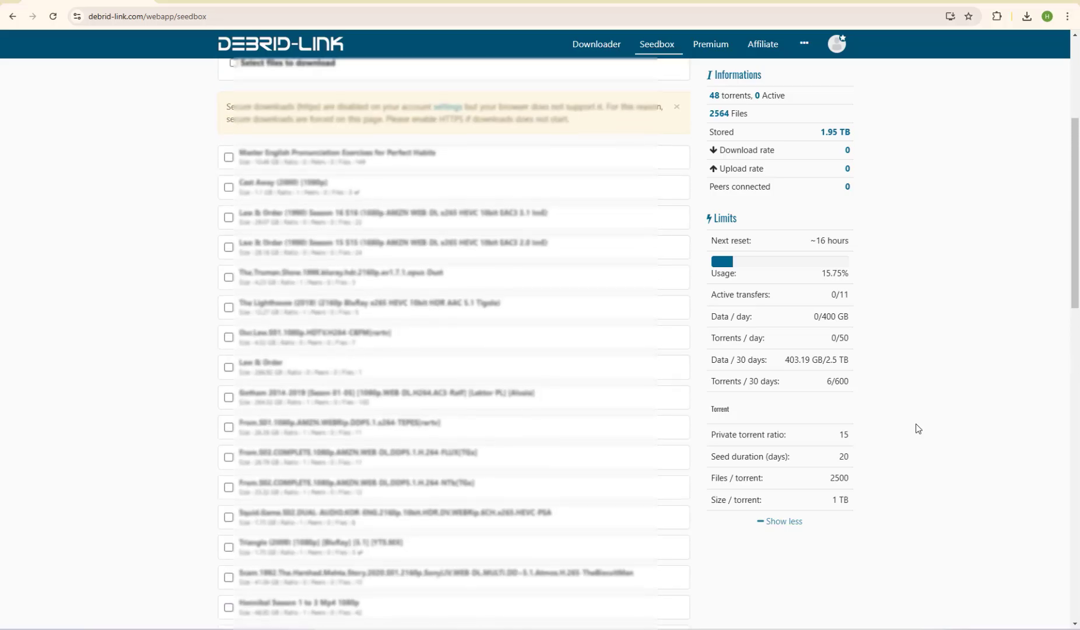
pyautogui.scroll(2, 917, 427)
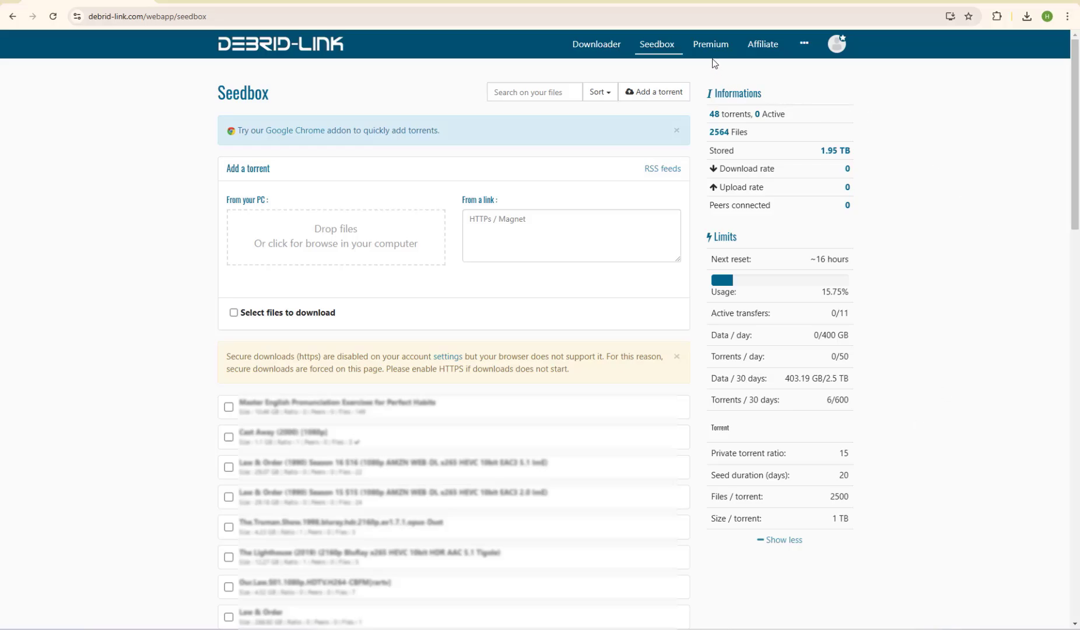
pyautogui.click(793, 549)
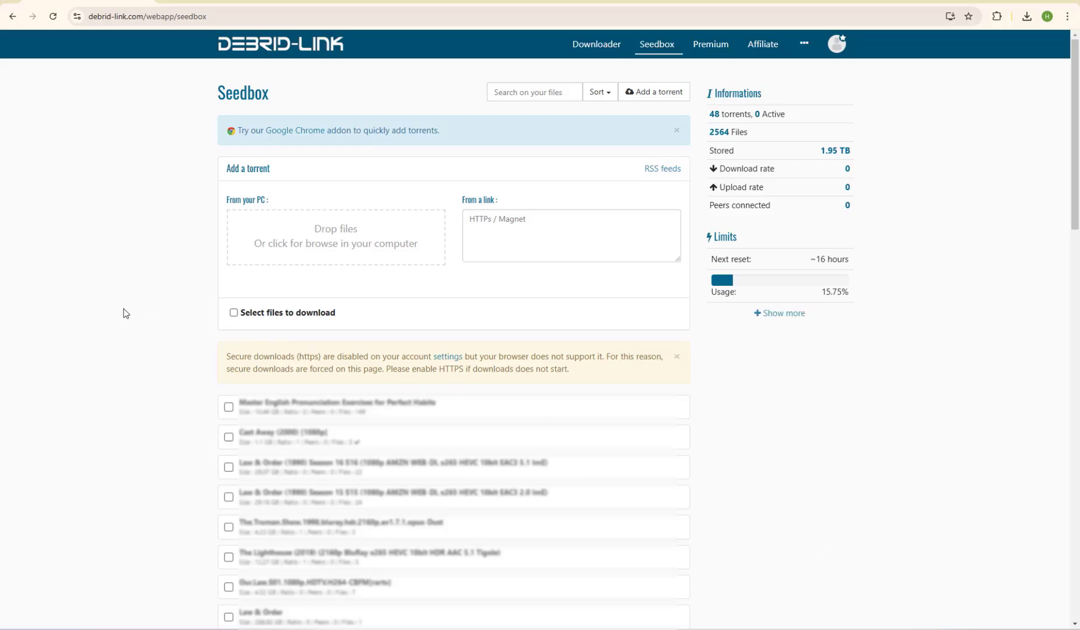